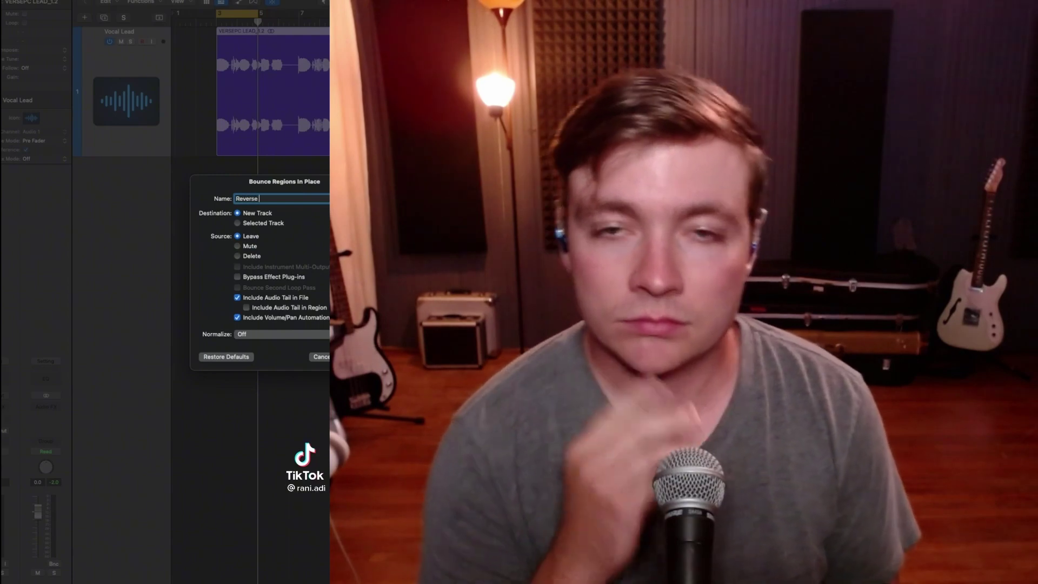
Bounce the vocal region in place to a new track and reverse the bounced reverb region
{"action": "key", "text": "Return"}
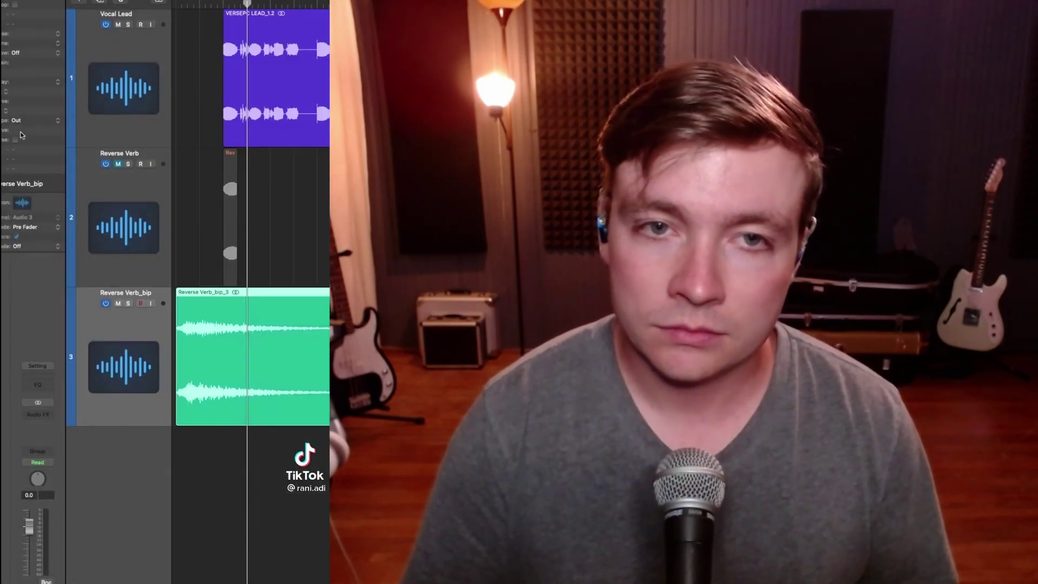
{"action": "left_click", "coordinate": [15, 139]}
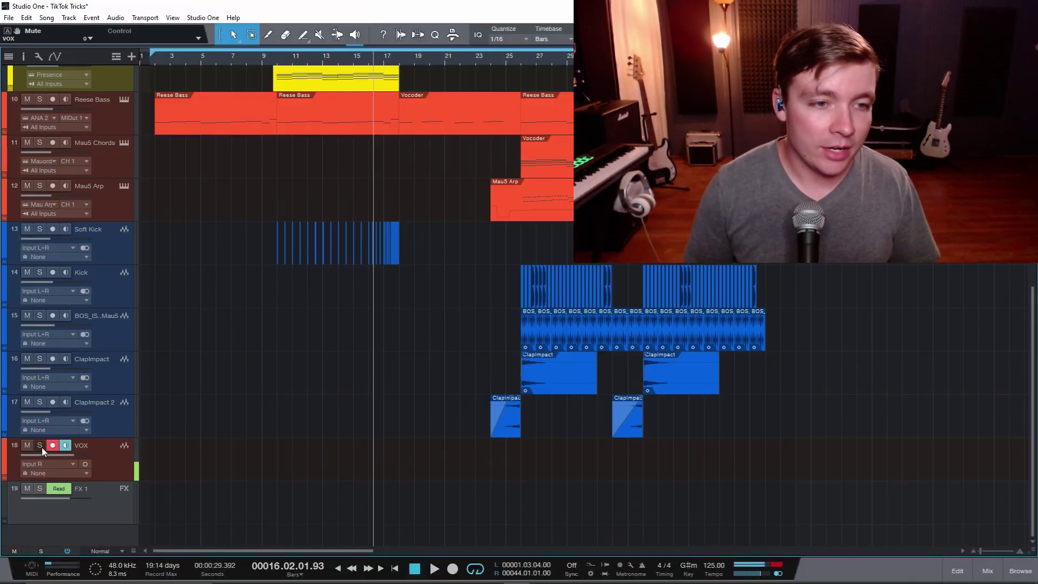
Solo the Main Vocals track and listen to its opening phrase to locate the first word
{"action": "scroll", "coordinate": [220, 425], "scroll_direction": "up", "scroll_amount": 10}
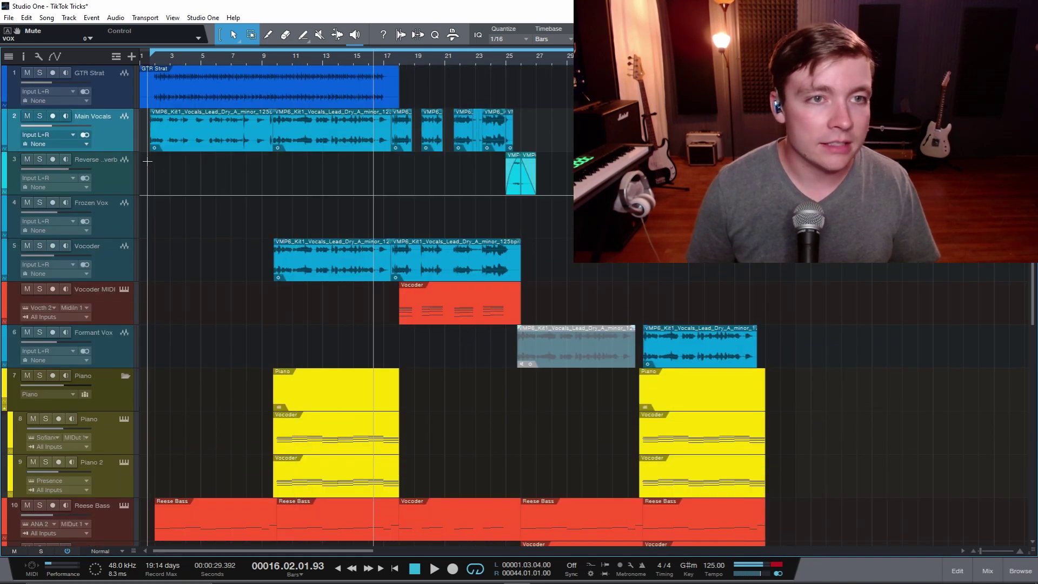
{"action": "scroll", "coordinate": [182, 209], "scroll_direction": "up", "scroll_amount": 3}
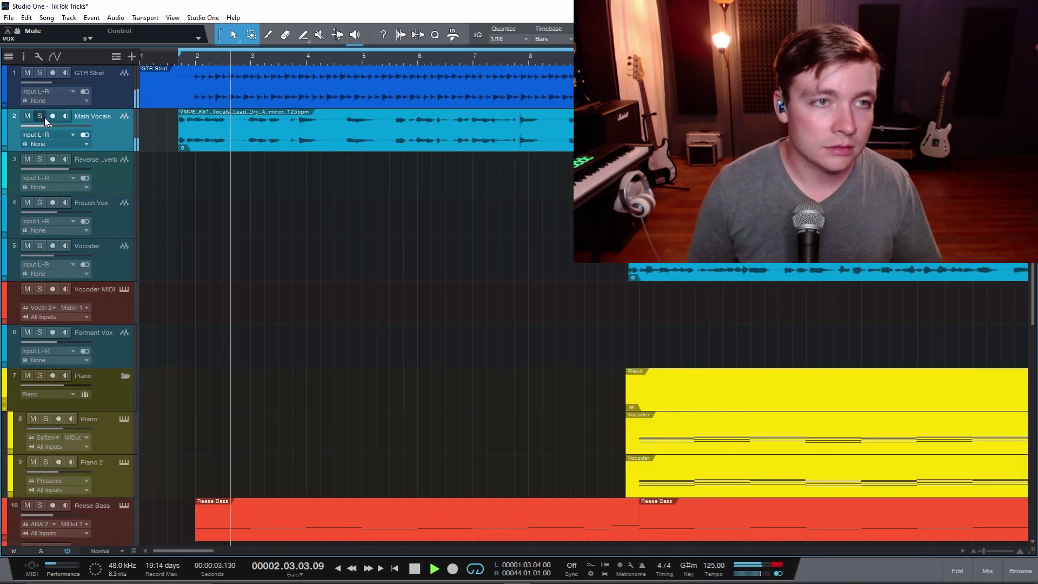
{"action": "scroll", "coordinate": [267, 184], "scroll_direction": "up", "scroll_amount": 1}
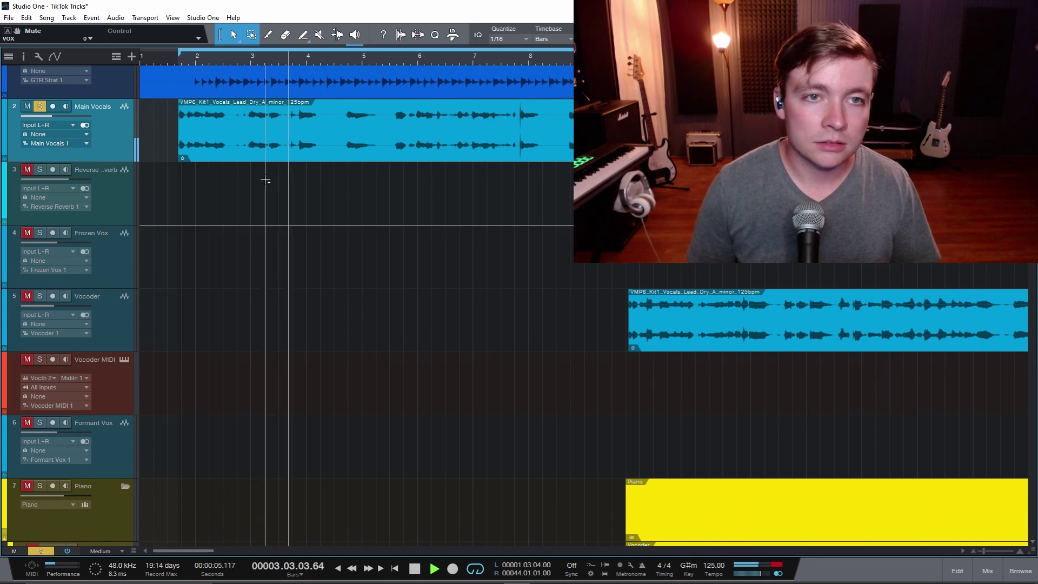
{"action": "scroll", "coordinate": [324, 187], "scroll_direction": "up", "scroll_amount": 2}
{"action": "scroll", "coordinate": [346, 185], "scroll_direction": "up", "scroll_amount": 1}
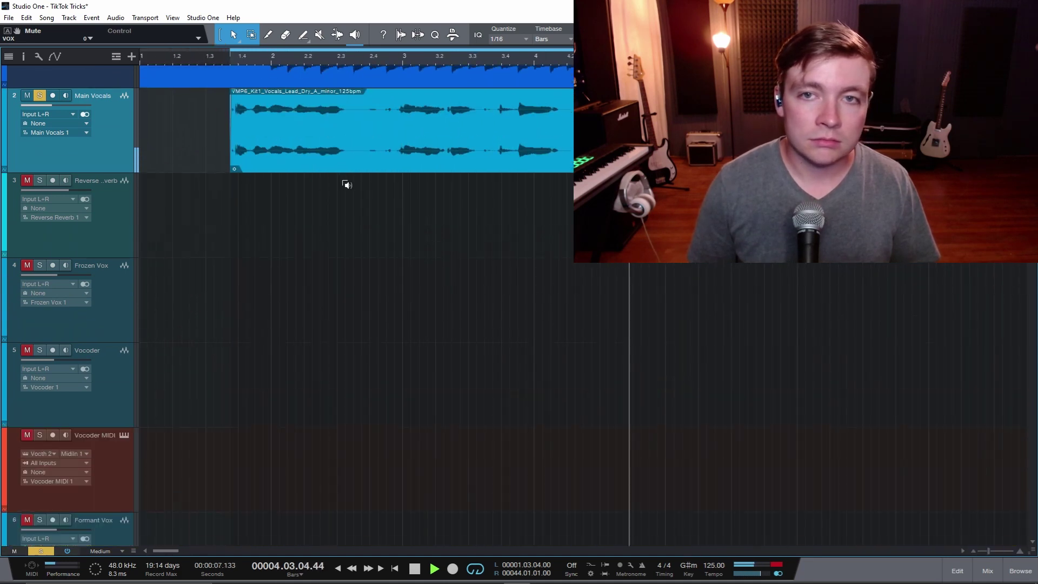
{"action": "scroll", "coordinate": [299, 171], "scroll_direction": "up", "scroll_amount": 2}
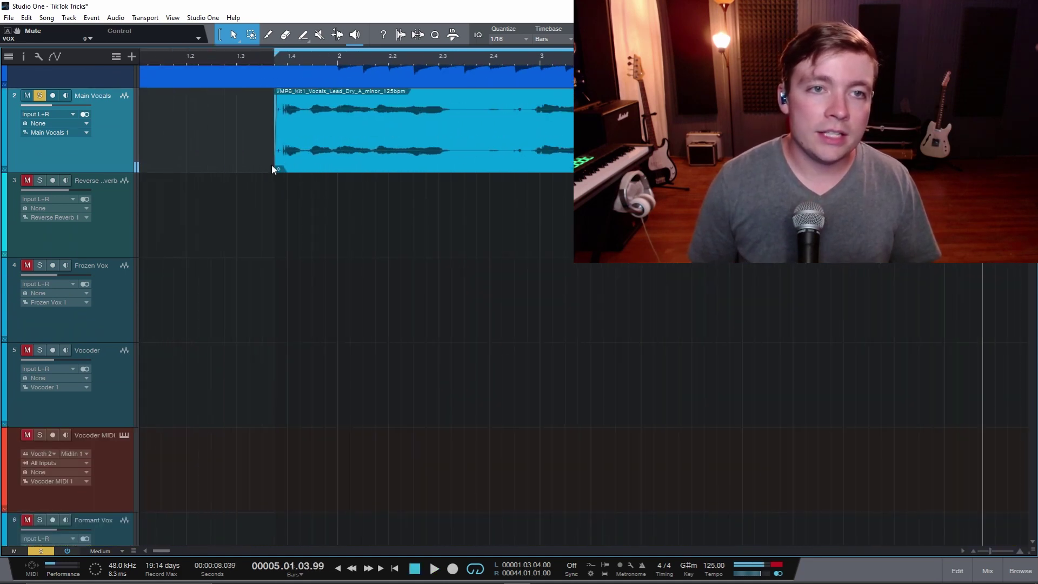
{"action": "scroll", "coordinate": [302, 167], "scroll_direction": "up", "scroll_amount": 1}
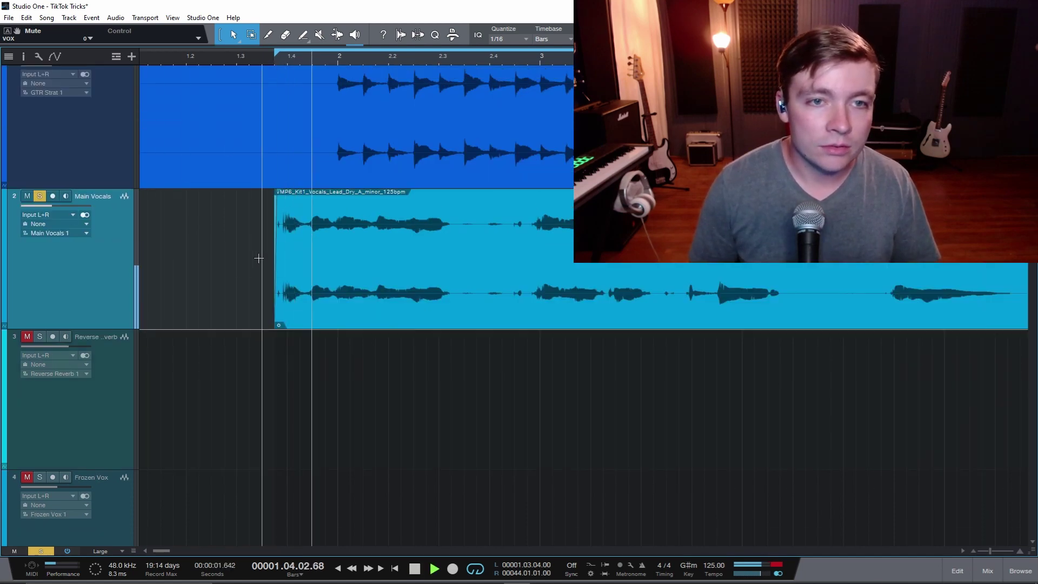
Split the first word off the start of the Main Vocals clip and select that short piece
{"action": "key", "text": "3"}
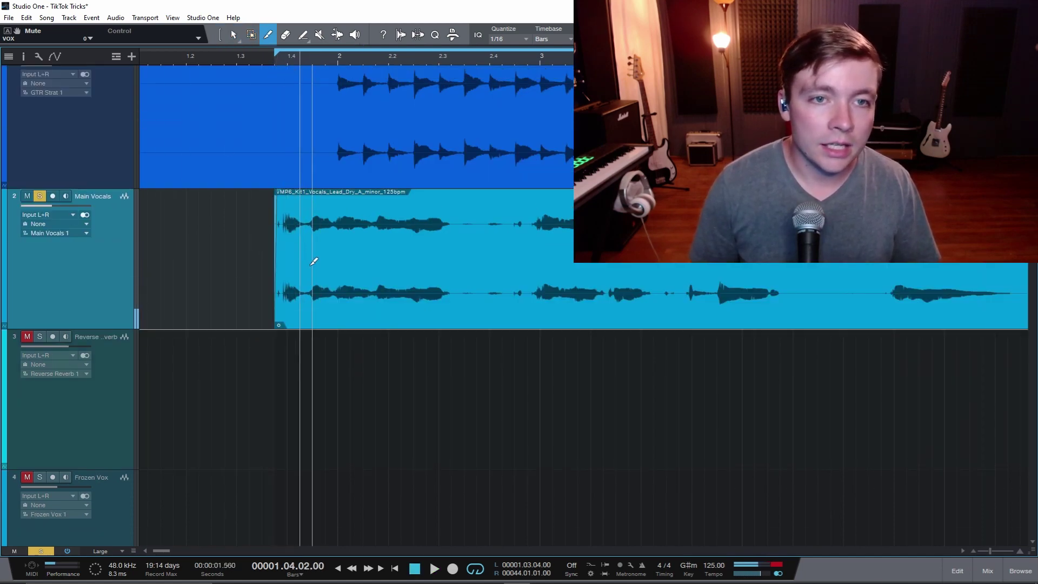
{"action": "scroll", "coordinate": [303, 281], "scroll_direction": "up", "scroll_amount": 2}
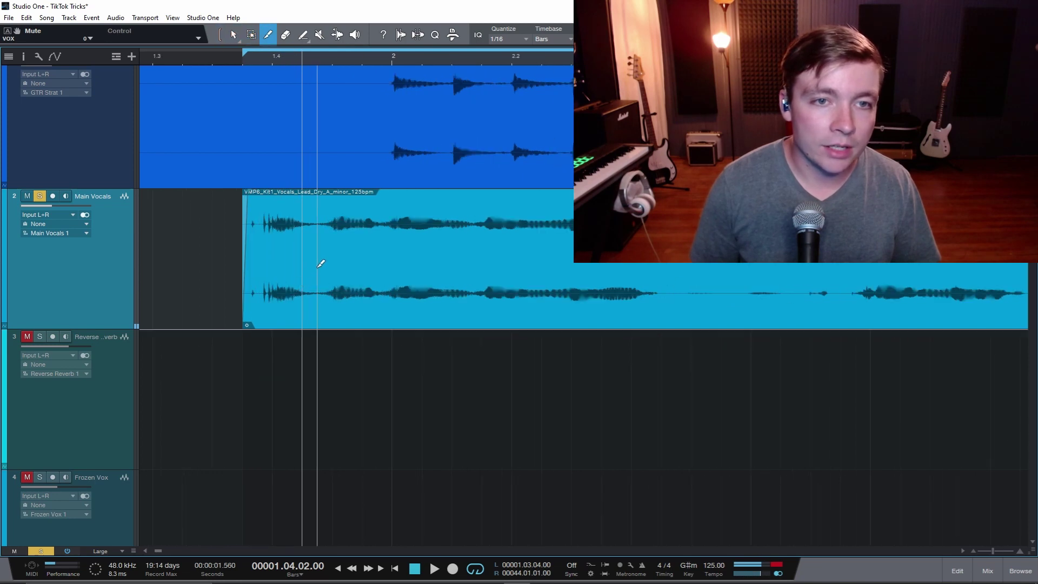
{"action": "left_click", "coordinate": [315, 263]}
{"action": "key", "text": "1"}
{"action": "left_click", "coordinate": [273, 311]}
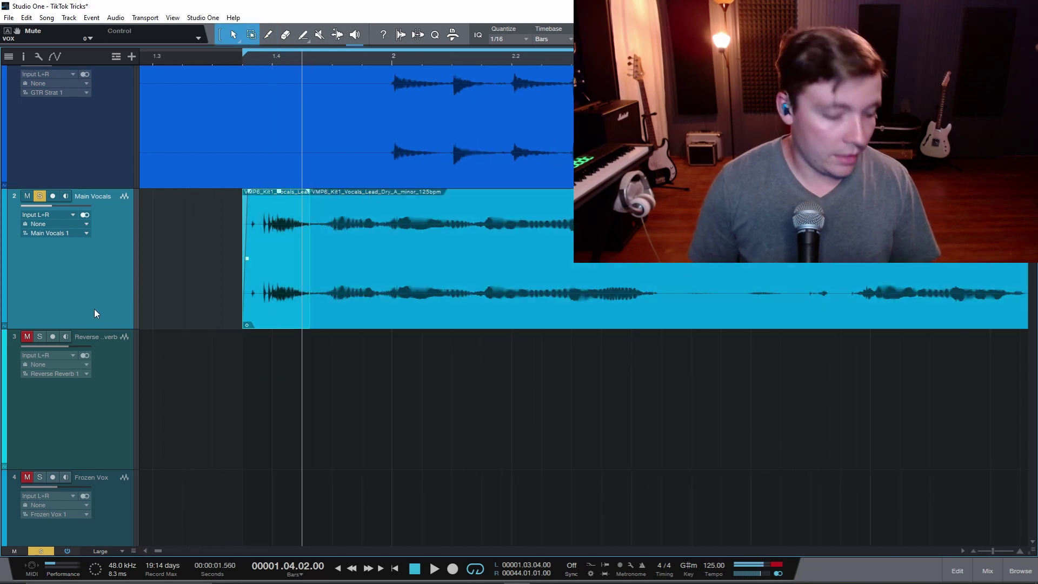
On a duplicate vocal track holding only the split word, insert the Lustrous Plates reverb with decay at Max and Dry/Wet at Wet
{"action": "key", "text": "F3"}
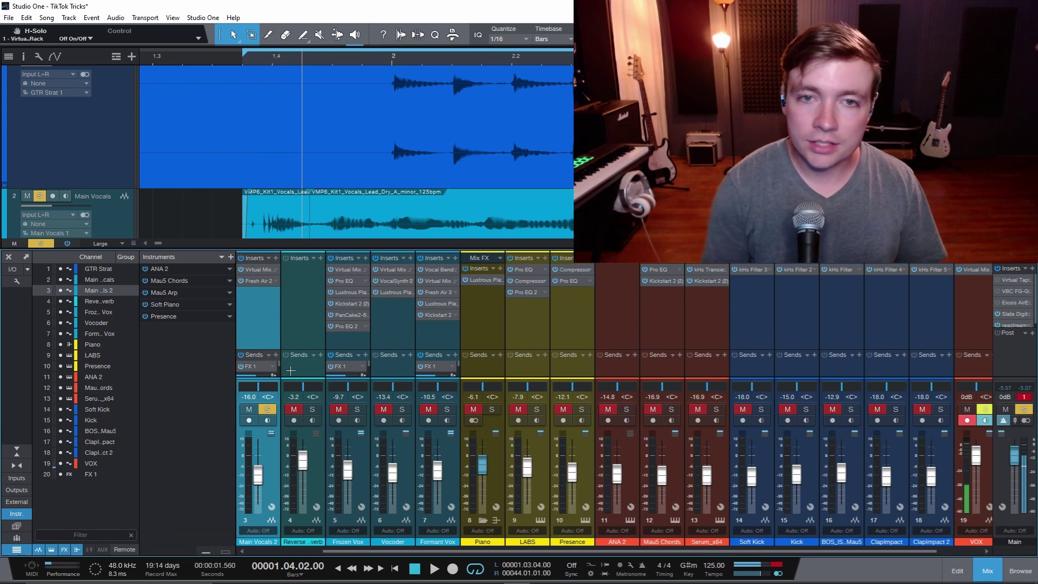
{"action": "left_click", "coordinate": [275, 258]}
{"action": "type", "text": "reverb"}
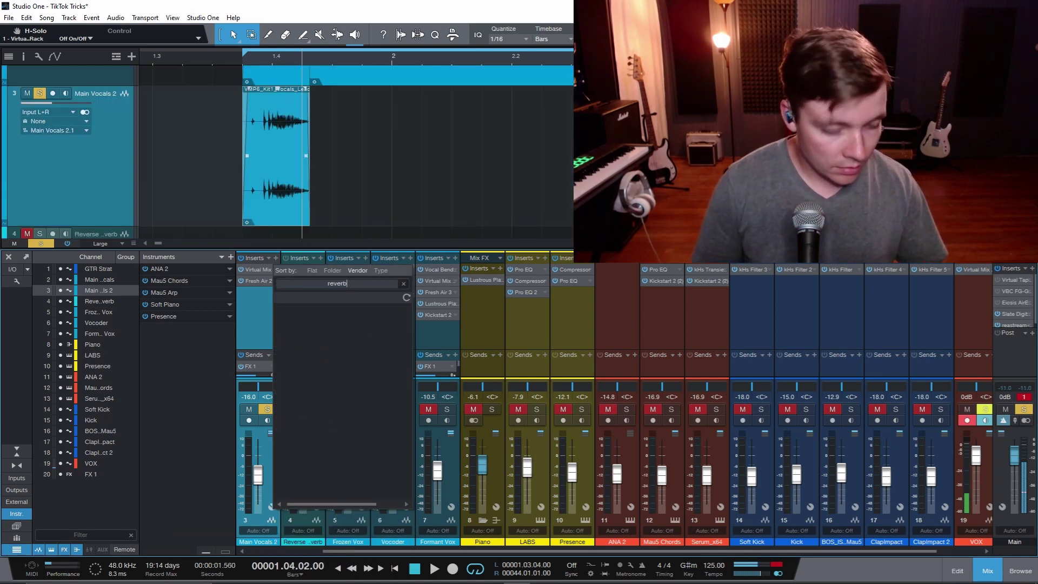
{"action": "left_click", "coordinate": [305, 334]}
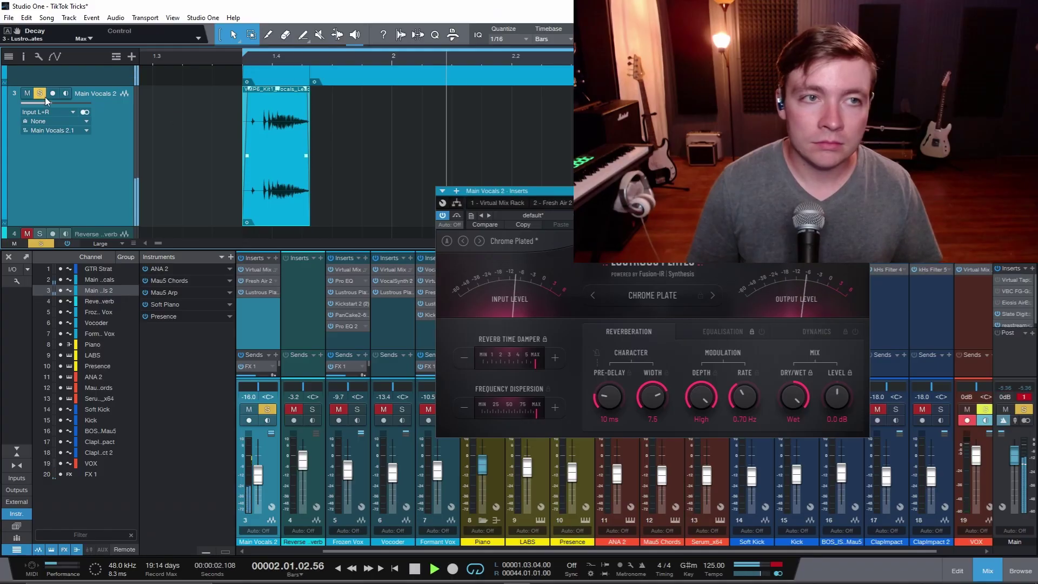
{"action": "left_click", "coordinate": [42, 244]}
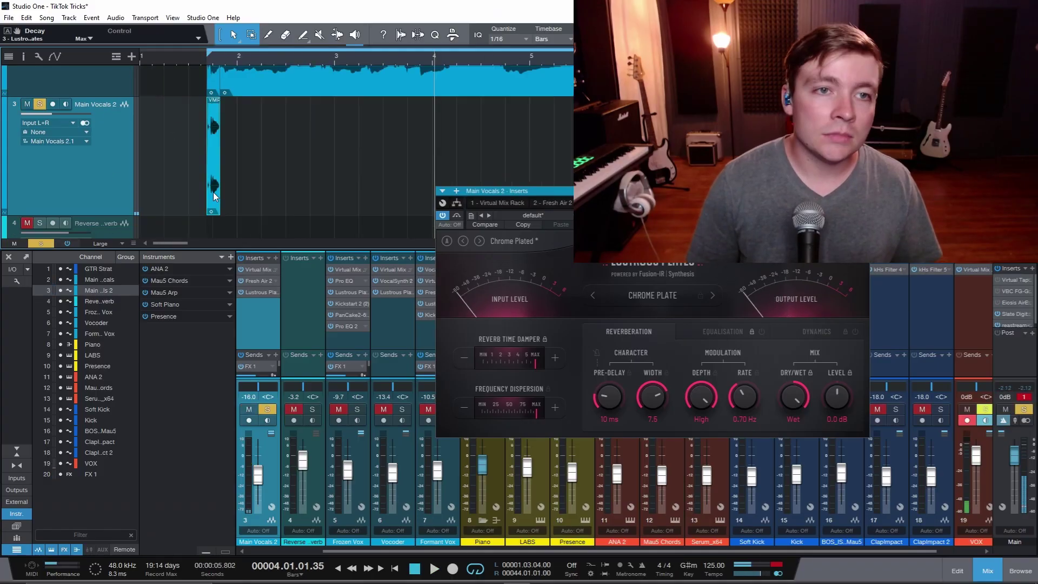
Render the reverb-soaked word to audio and bring the AHHHHHHH file onto a new track at position 1.03.04
{"action": "right_click", "coordinate": [213, 192]}
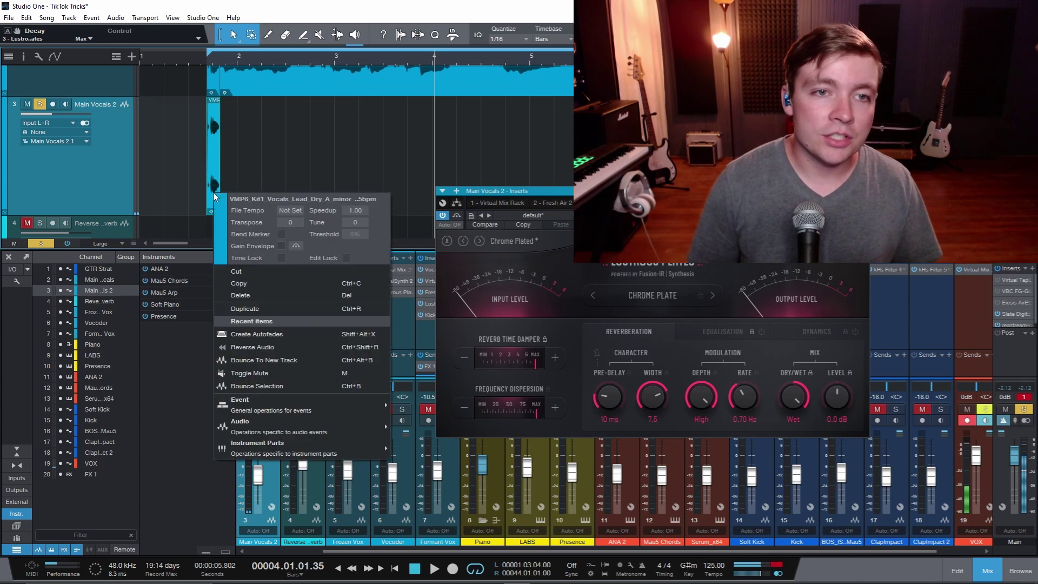
{"action": "left_click", "coordinate": [313, 357]}
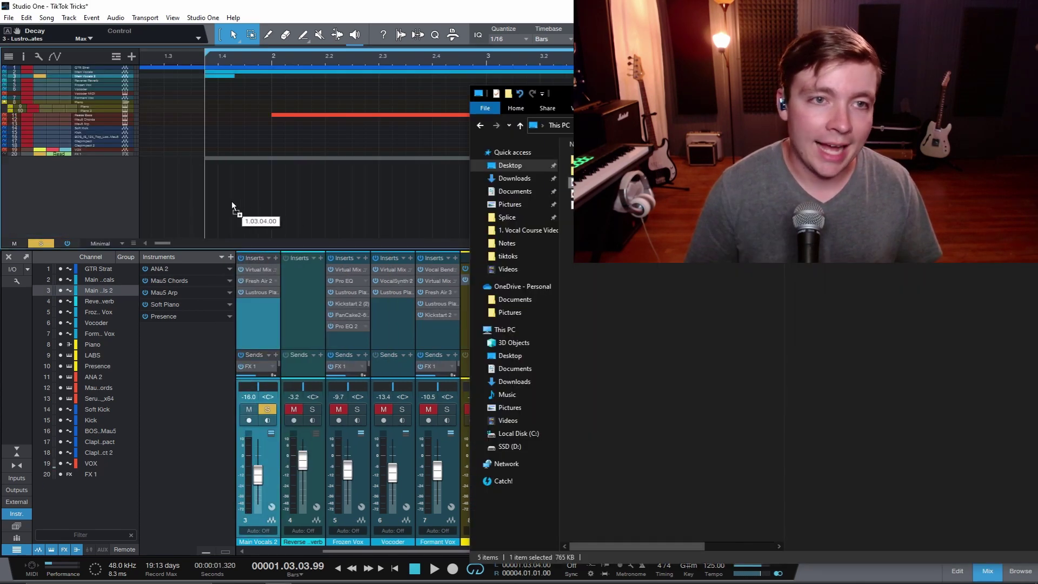
{"action": "left_click_drag", "start_coordinate": [231, 200], "coordinate": [227, 201]}
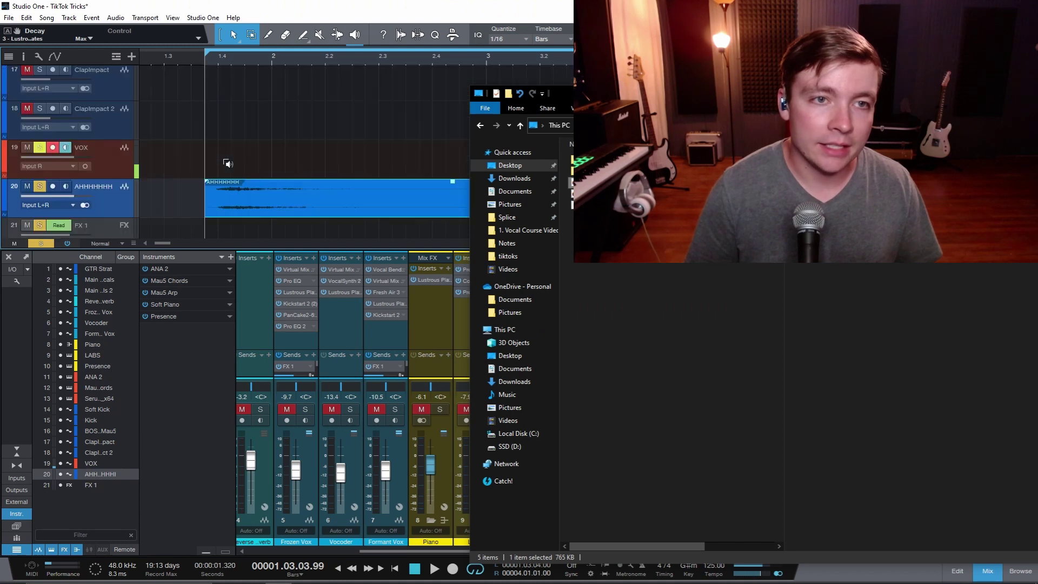
Reverse the AHHHHHHH clip and trim off its quiet beginning up to about bar 3
{"action": "key", "text": "F3"}
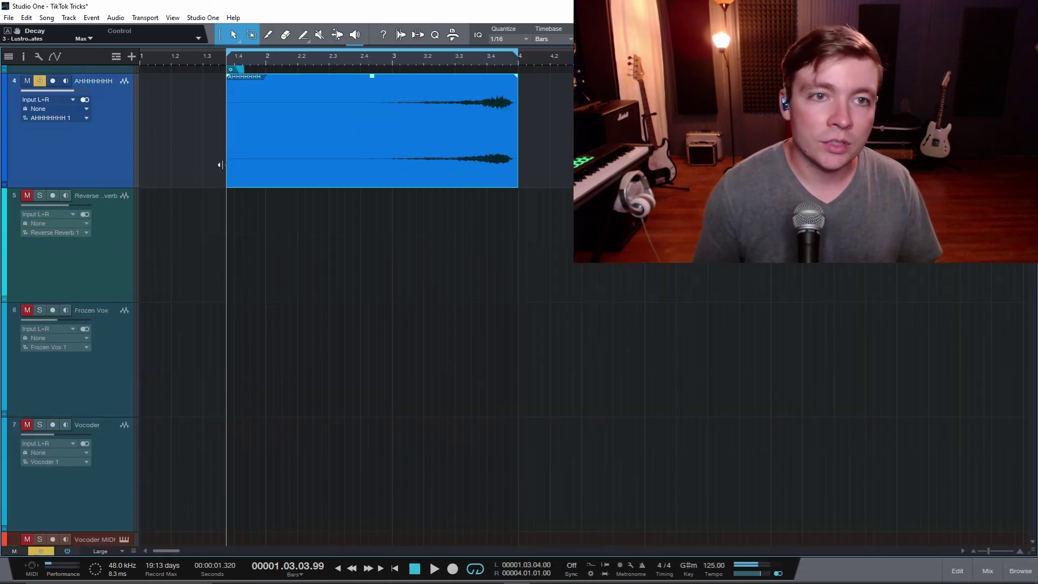
{"action": "key", "text": "shift+e"}
{"action": "left_click_drag", "start_coordinate": [226, 162], "coordinate": [373, 161]}
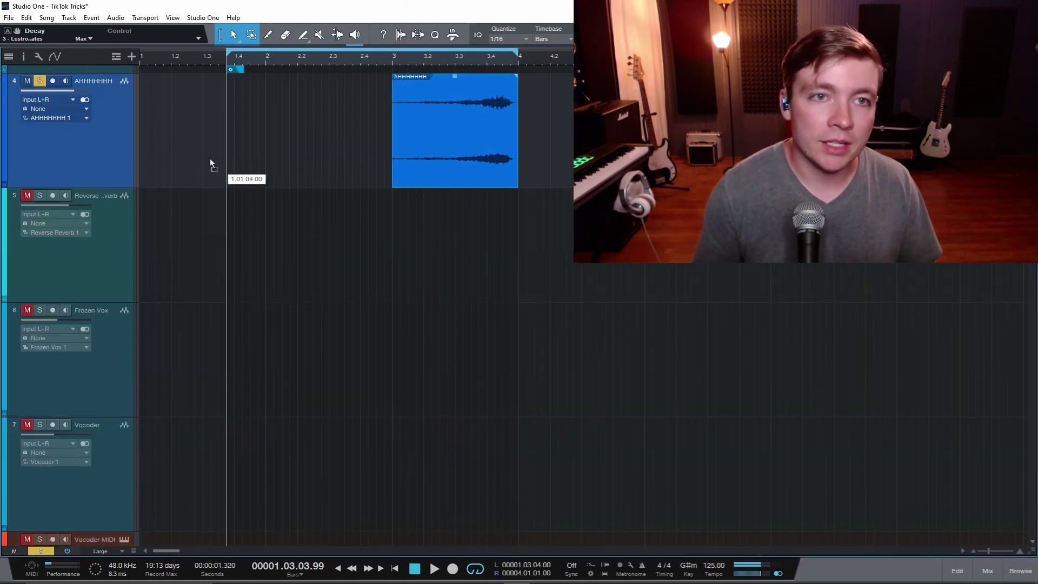
Move the reversed clip to the start of the song so it leads into the first word, and give it a long fade-in
{"action": "left_click_drag", "start_coordinate": [210, 162], "coordinate": [156, 156]}
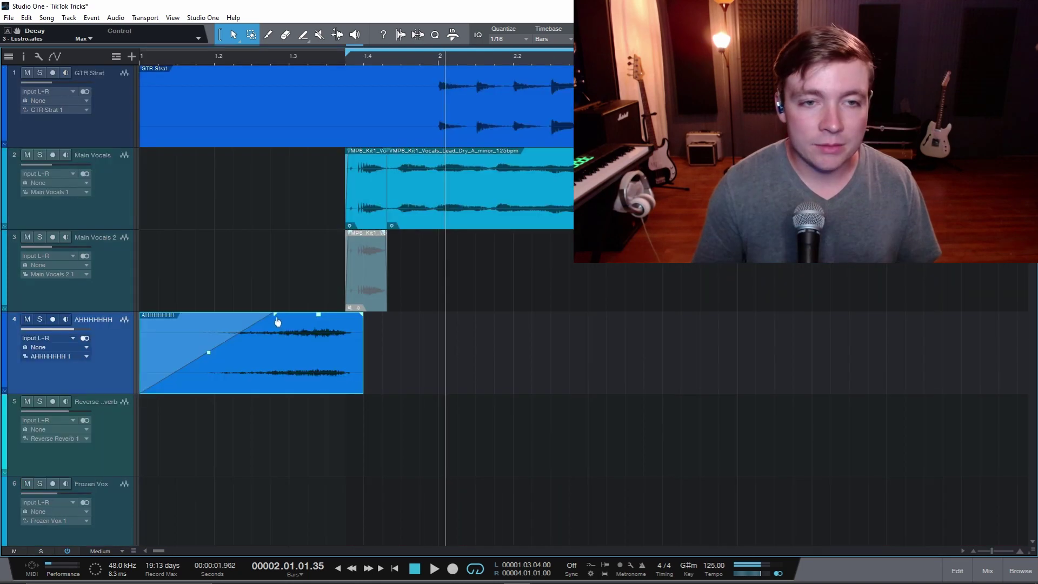
{"action": "left_click_drag", "start_coordinate": [218, 312], "coordinate": [277, 313]}
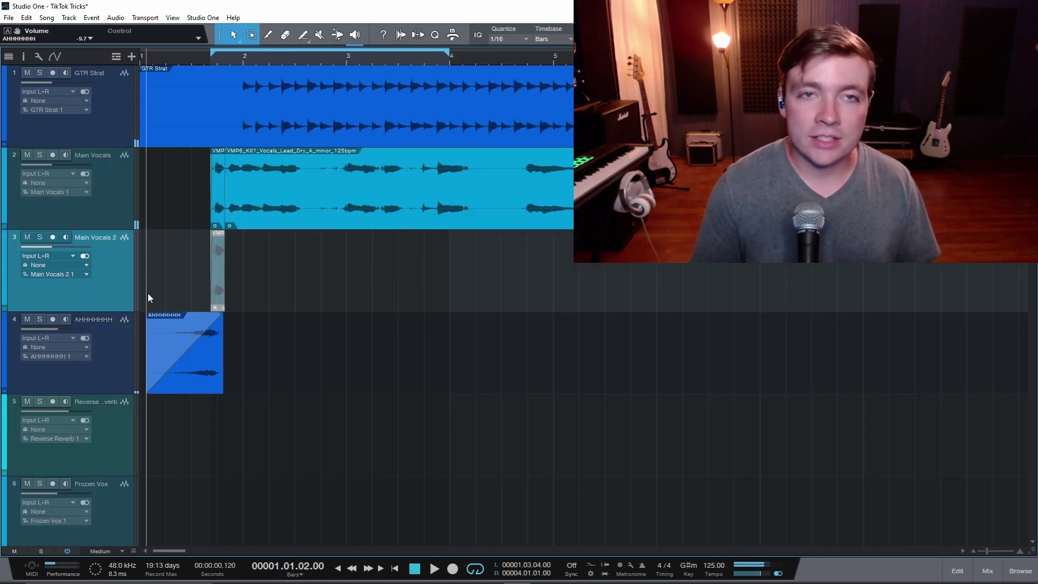
Play the song's opening to hear the reversed reverb swell into the main vocal
{"action": "key", "text": "space"}
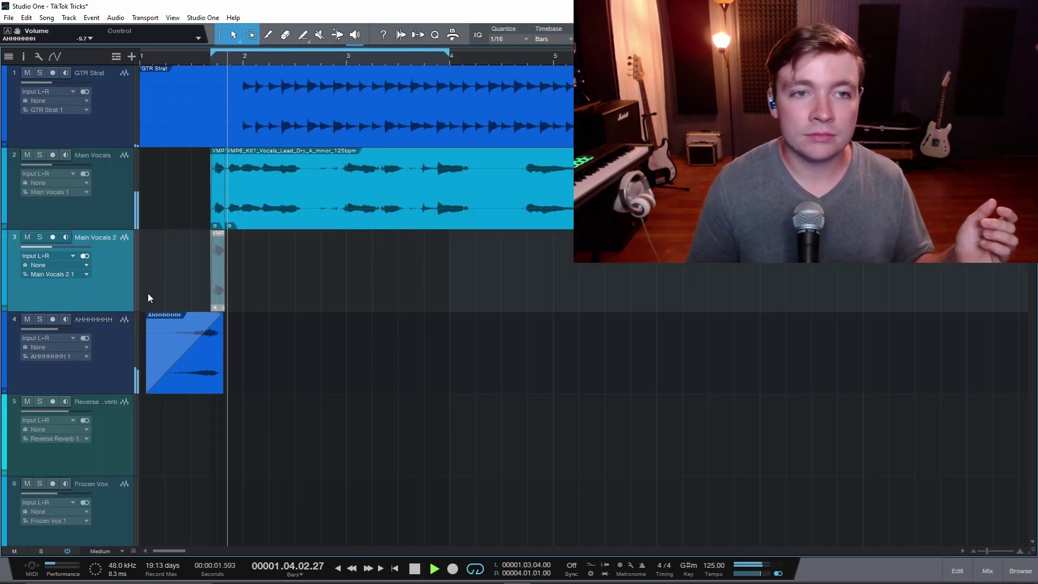
{"action": "scroll", "coordinate": [295, 353], "scroll_direction": "down", "scroll_amount": 2}
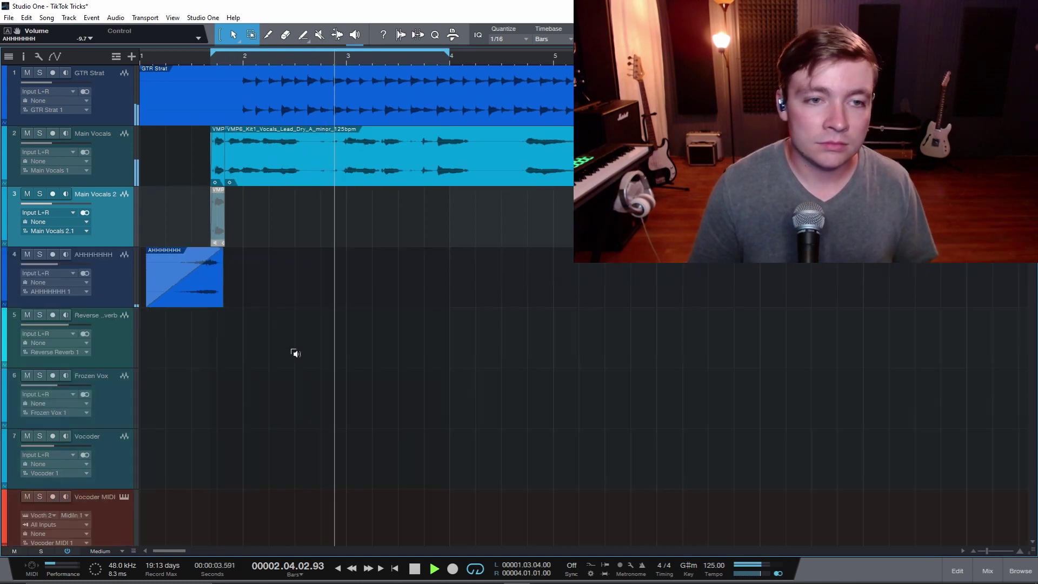
{"action": "scroll", "coordinate": [295, 353], "scroll_direction": "down", "scroll_amount": 2}
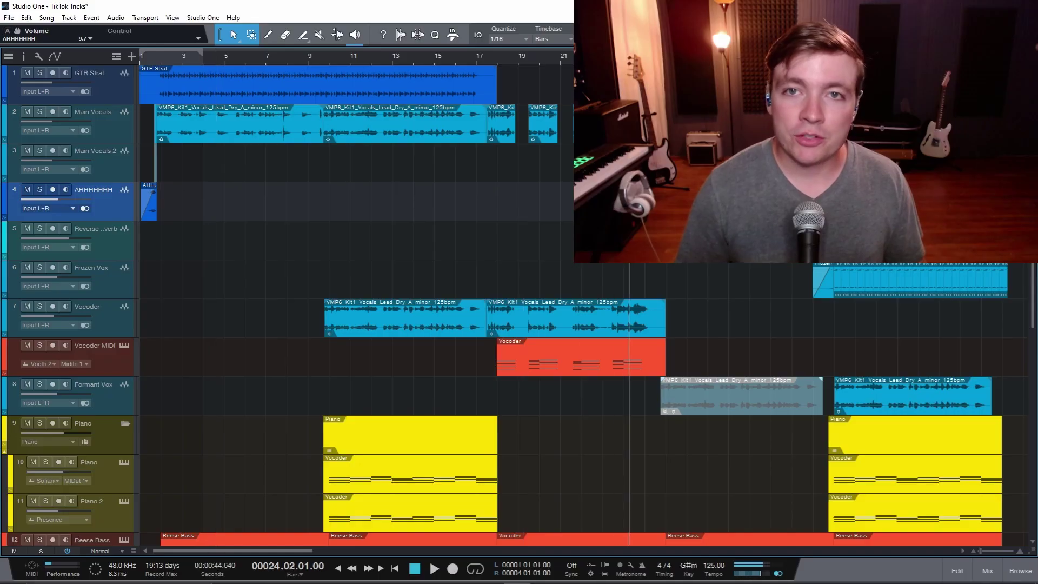
Play the passage from about bar 24 to bar 28 and examine the reverse reverb clips around bar 25
{"action": "scroll", "coordinate": [357, 297], "scroll_direction": "up", "scroll_amount": 5}
{"action": "key", "text": "space"}
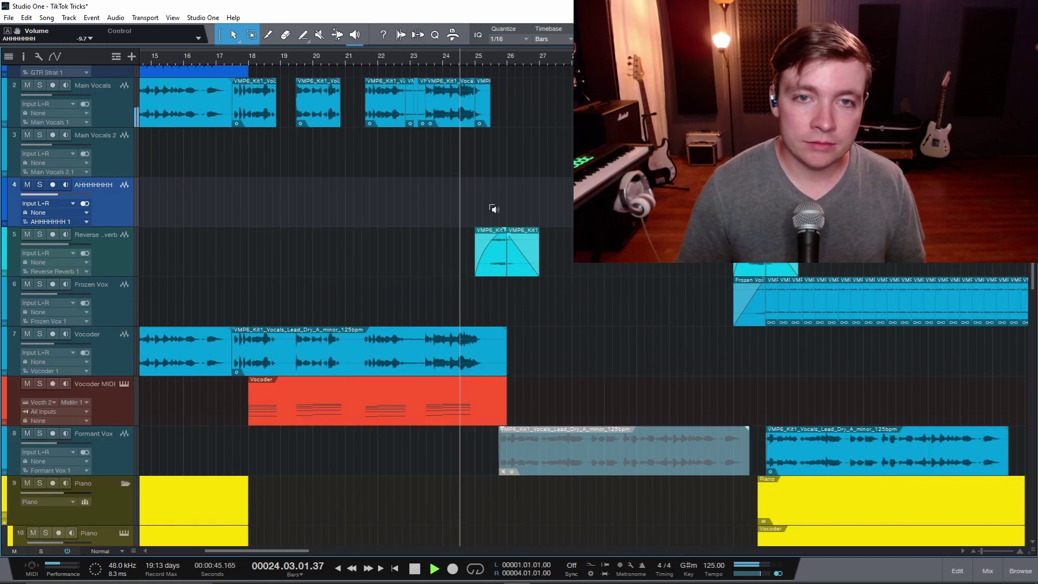
{"action": "scroll", "coordinate": [493, 209], "scroll_direction": "up", "scroll_amount": 2}
{"action": "scroll", "coordinate": [488, 207], "scroll_direction": "up", "scroll_amount": 3}
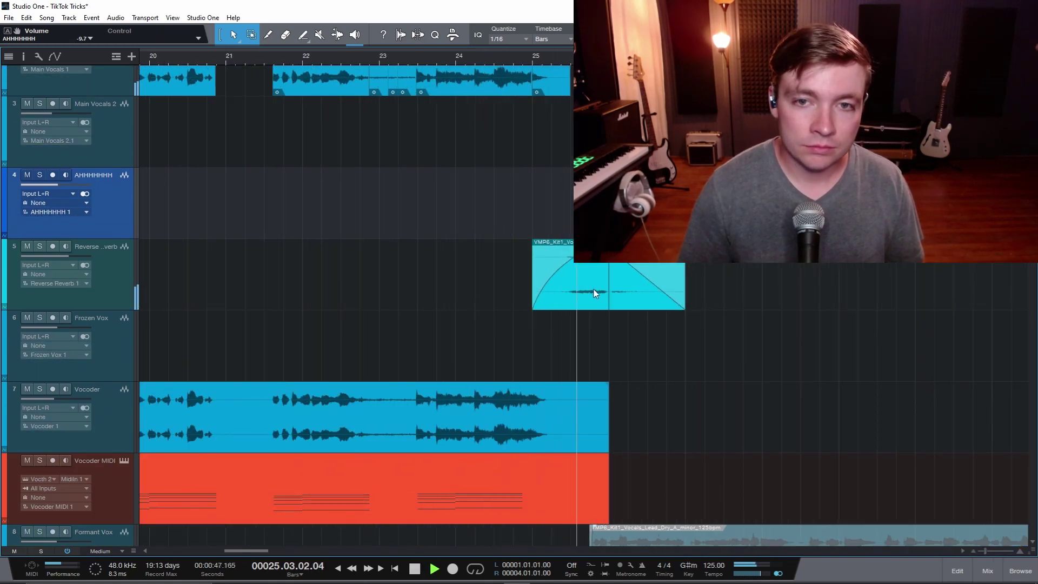
{"action": "scroll", "coordinate": [594, 294], "scroll_direction": "down", "scroll_amount": 3}
{"action": "scroll", "coordinate": [594, 295], "scroll_direction": "up", "scroll_amount": 2}
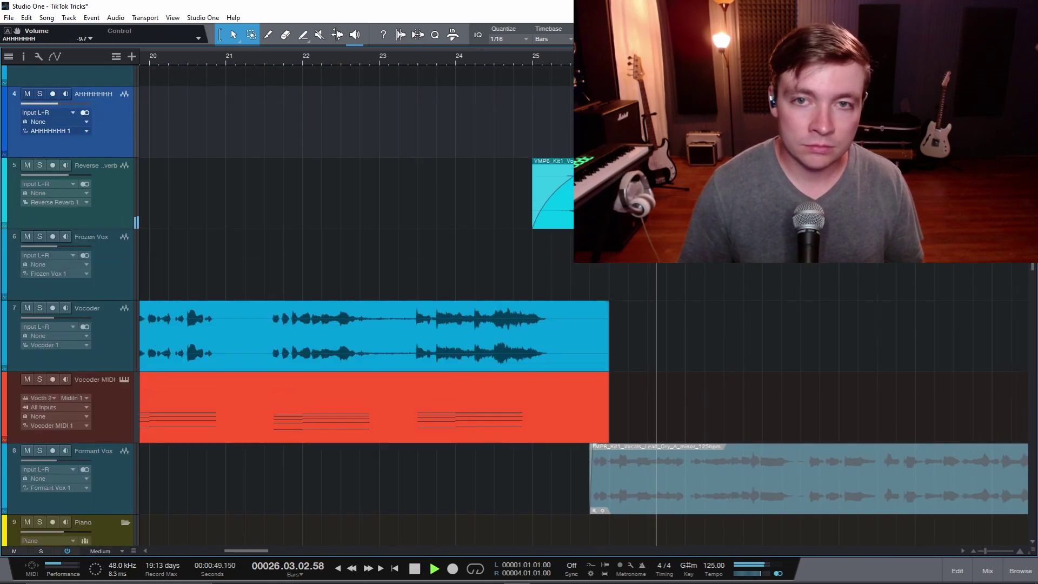
{"action": "scroll", "coordinate": [399, 232], "scroll_direction": "right", "scroll_amount": 5}
{"action": "scroll", "coordinate": [400, 234], "scroll_direction": "down", "scroll_amount": 2}
{"action": "scroll", "coordinate": [400, 233], "scroll_direction": "down", "scroll_amount": 3}
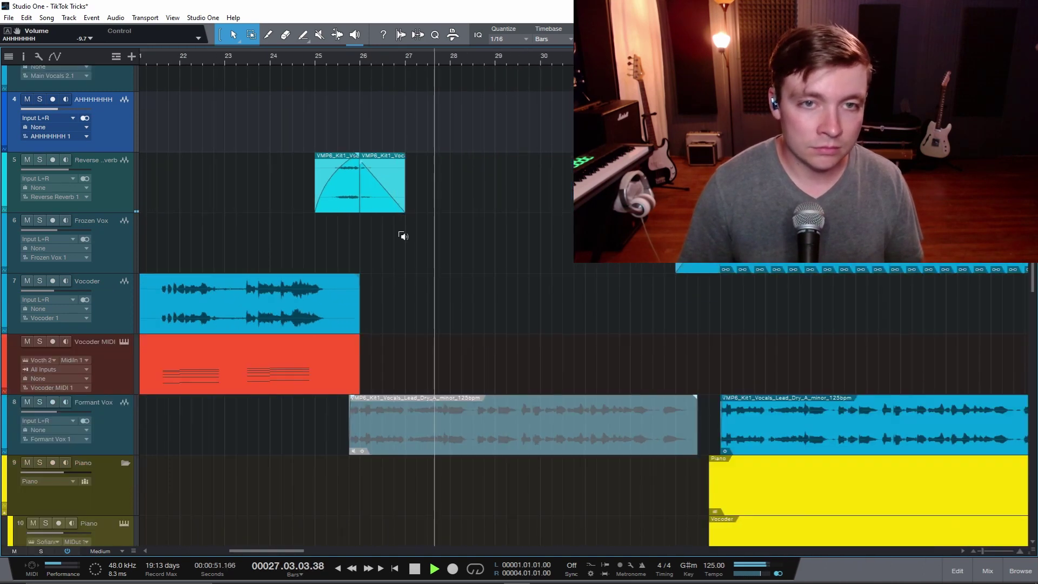
{"action": "key", "text": "space"}
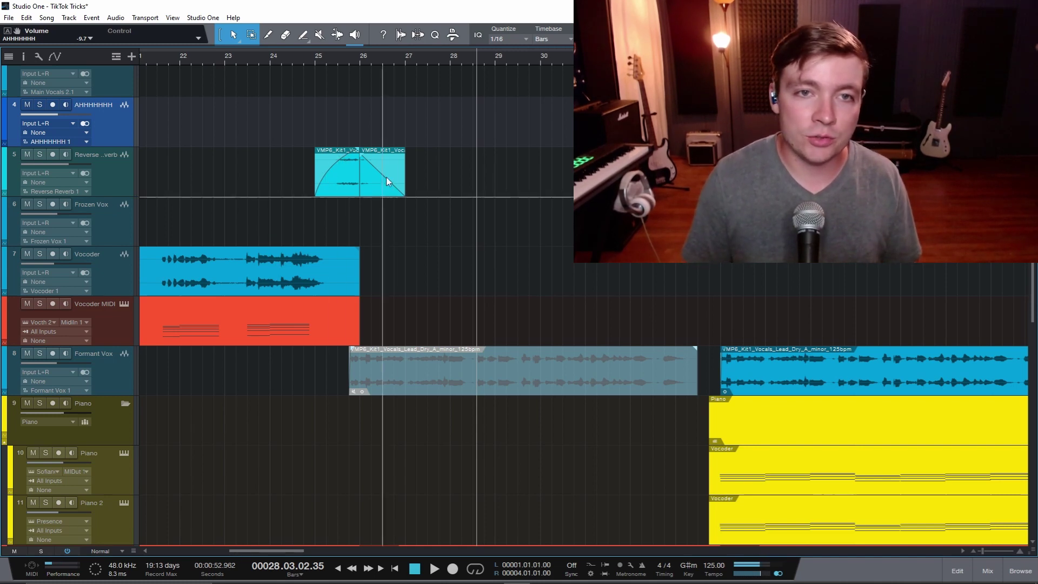
Solo the reverse reverb track and listen to its clips from bar 25
{"action": "left_click", "coordinate": [38, 154]}
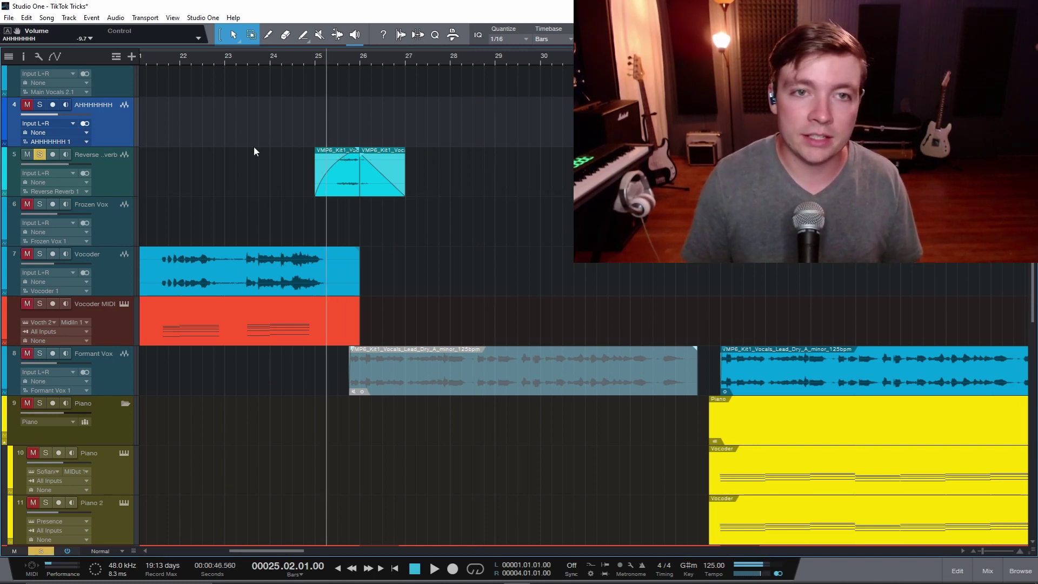
{"action": "key", "text": "space"}
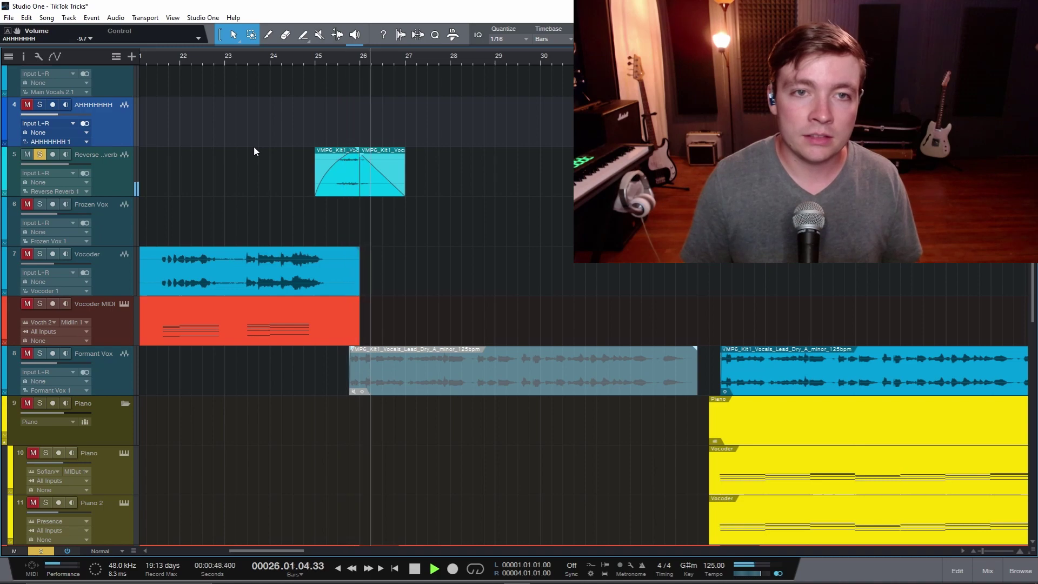
{"action": "key", "text": "space"}
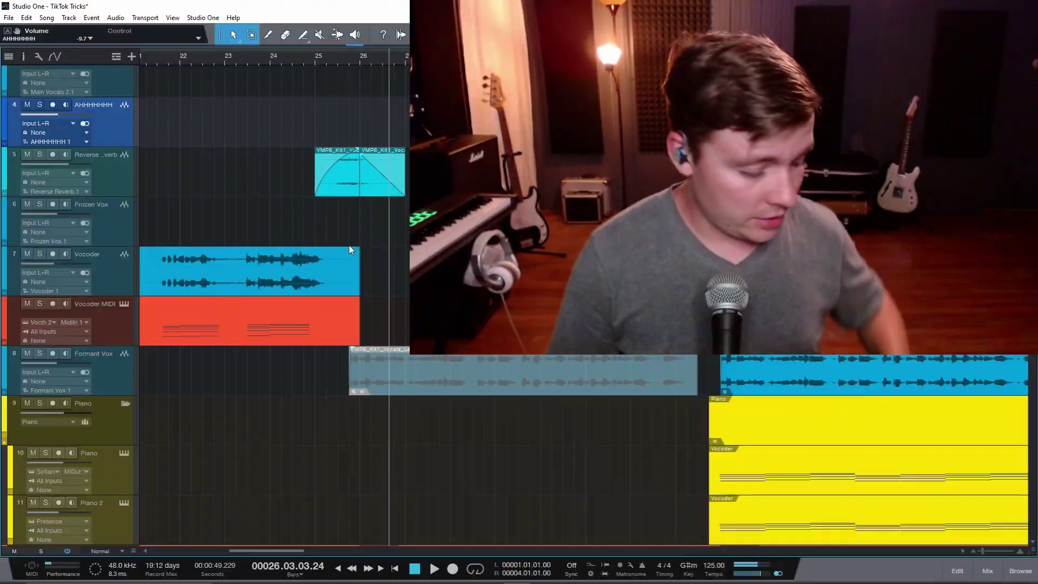
Solo the Main Vocals track during playback around bar 10 and duplicate it as an empty track directly below
{"action": "scroll", "coordinate": [350, 237], "scroll_direction": "up", "scroll_amount": 3}
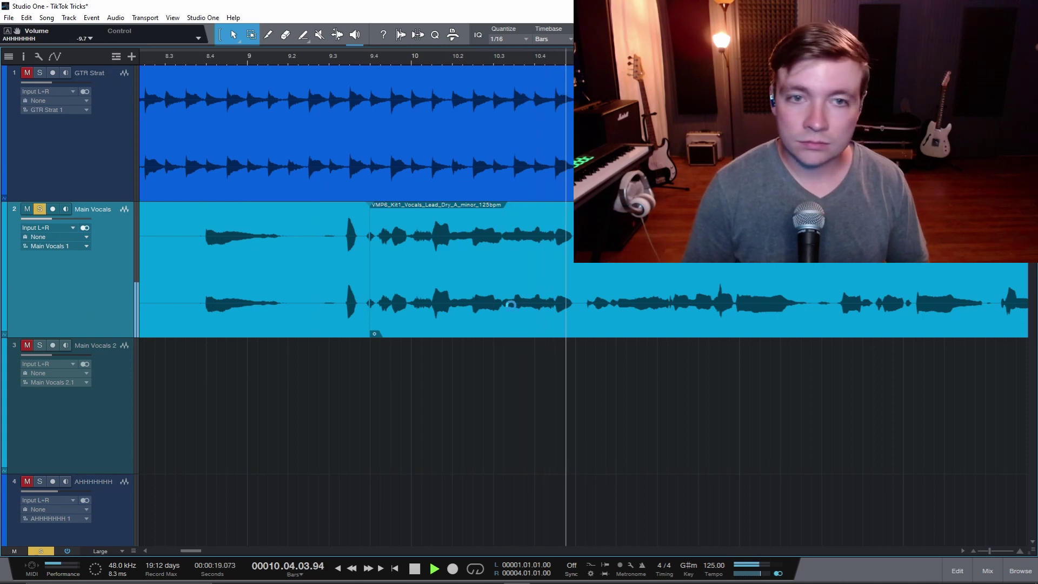
{"action": "key", "text": "shift+d"}
{"action": "key", "text": "shift+w"}
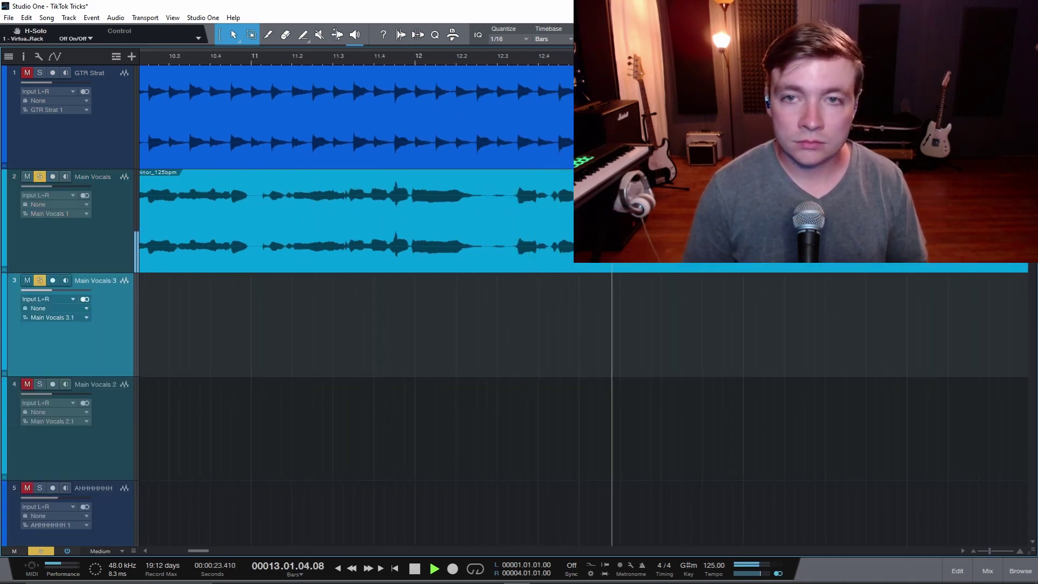
Copy the Main Vocals phrase from about bar 10 to bar 13 onto the empty Main Vocals 3 track and show the mixer
{"action": "key", "text": "1"}
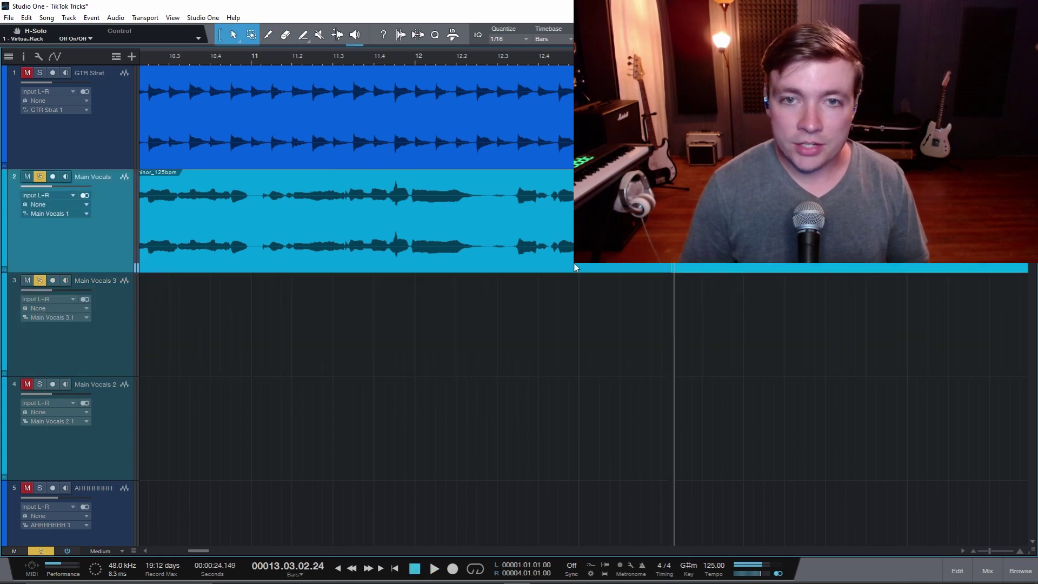
{"action": "left_click_drag", "start_coordinate": [489, 257], "coordinate": [489, 280]}
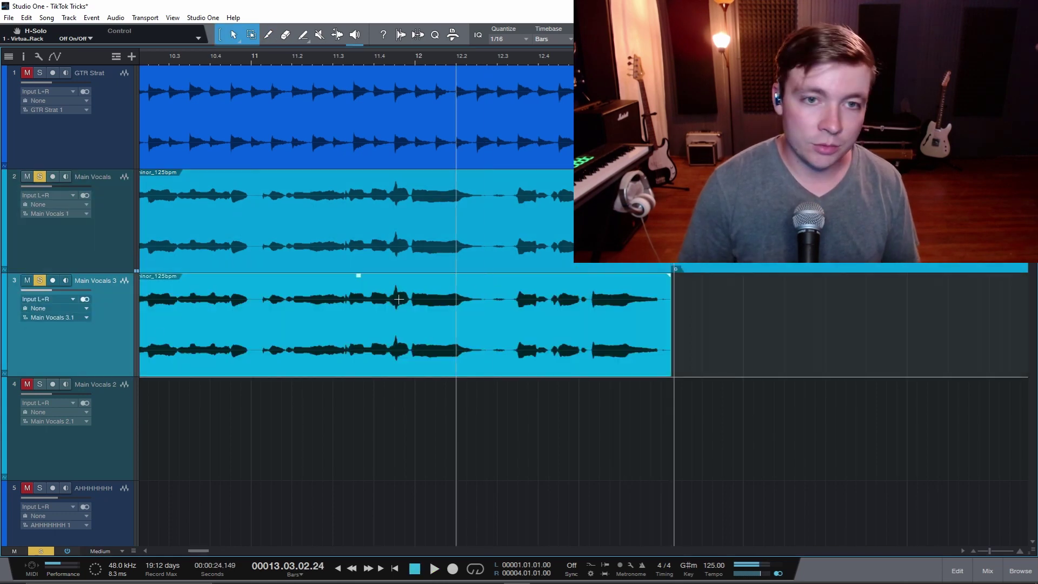
{"action": "key", "text": "F3"}
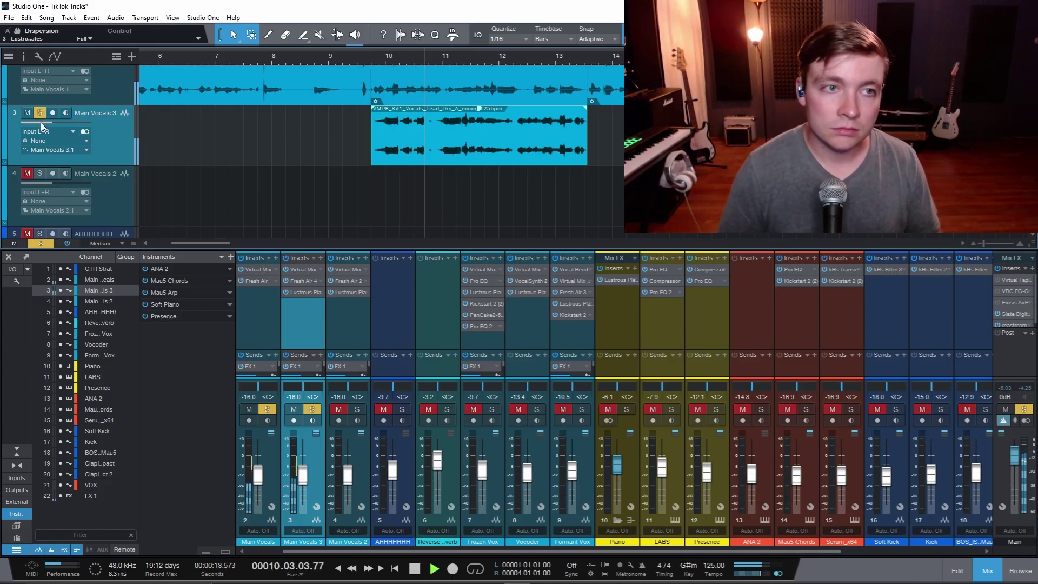
Audition the blue 2.0 vocal layer soloed with Main Vocals from about bar 10, and remove it together with the Main Vocals 3 track
{"action": "left_click_drag", "start_coordinate": [401, 152], "coordinate": [414, 159]}
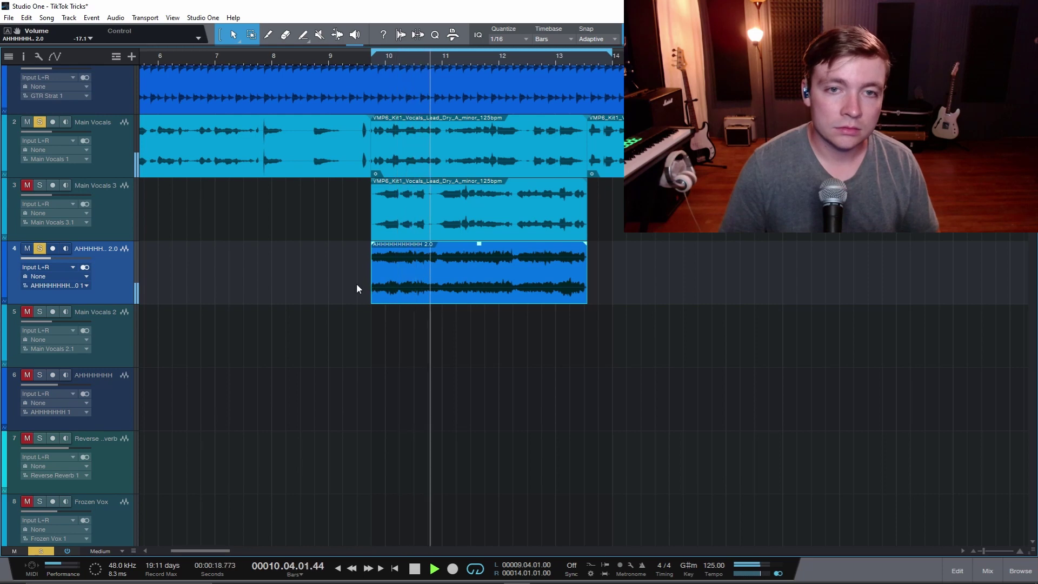
{"action": "left_click_drag", "start_coordinate": [86, 257], "coordinate": [92, 321]}
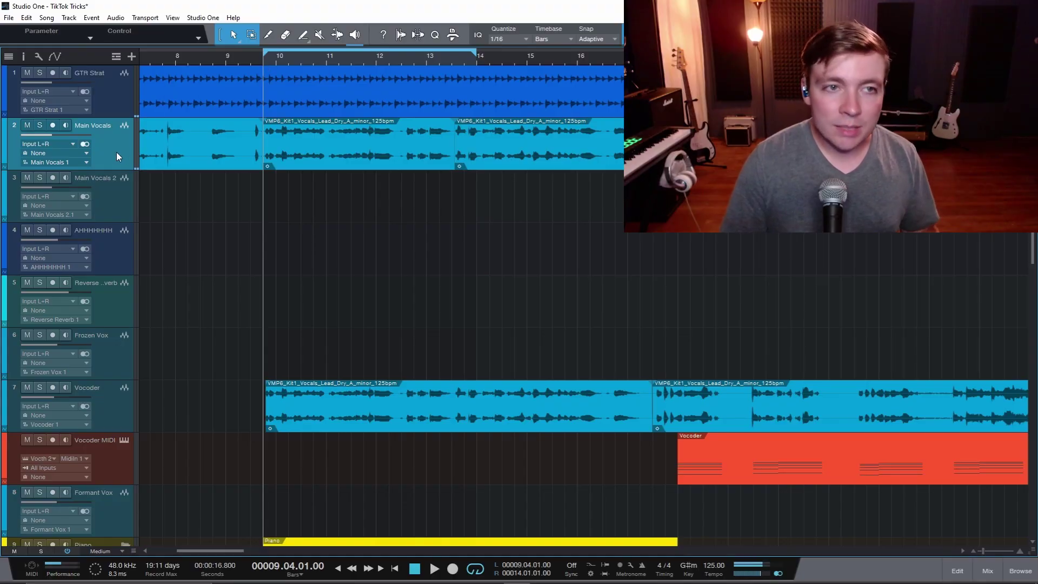
Add the kHs Reverser effect as an insert on the Main Vocals channel
{"action": "key", "text": "F3"}
{"action": "left_click", "coordinate": [275, 258]}
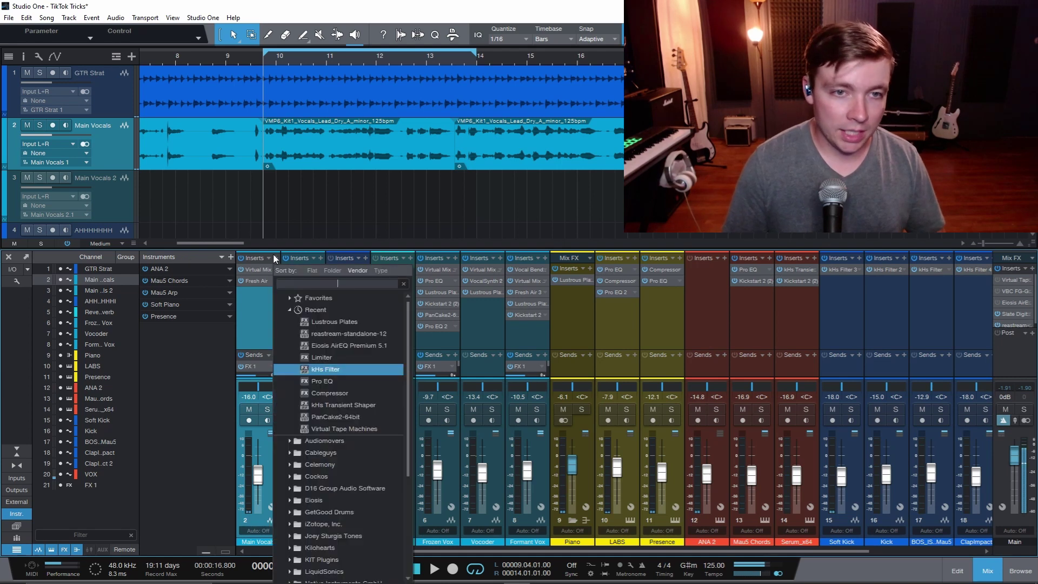
{"action": "left_click", "coordinate": [335, 366]}
{"action": "left_click_drag", "start_coordinate": [531, 194], "coordinate": [572, 227]}
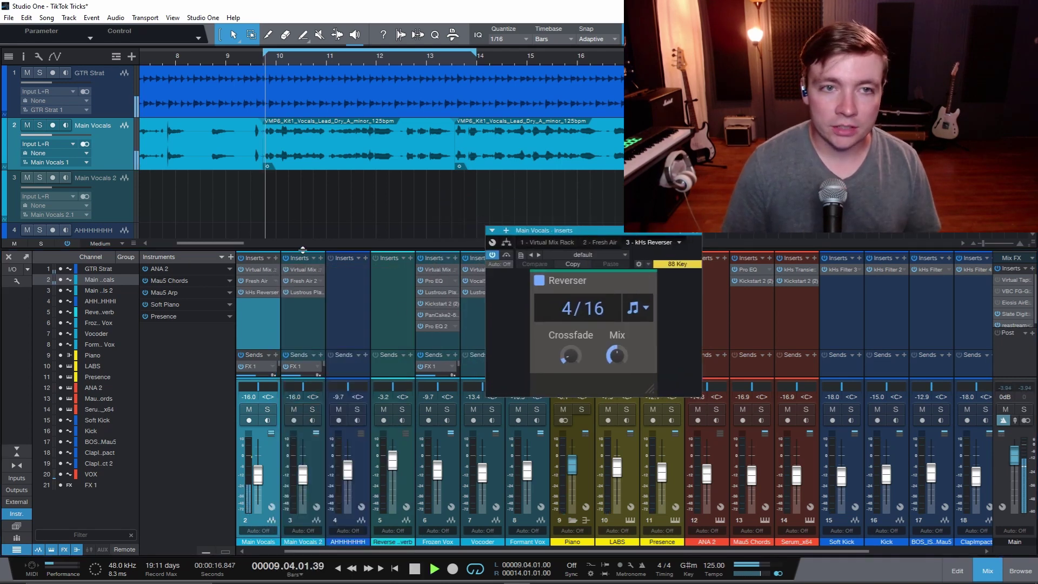
Solo Main Vocals, set the Reverser's mix to 30% while listening from bar 10, and close the effect window
{"action": "left_click", "coordinate": [40, 126]}
{"action": "left_click_drag", "start_coordinate": [616, 355], "coordinate": [616, 358]}
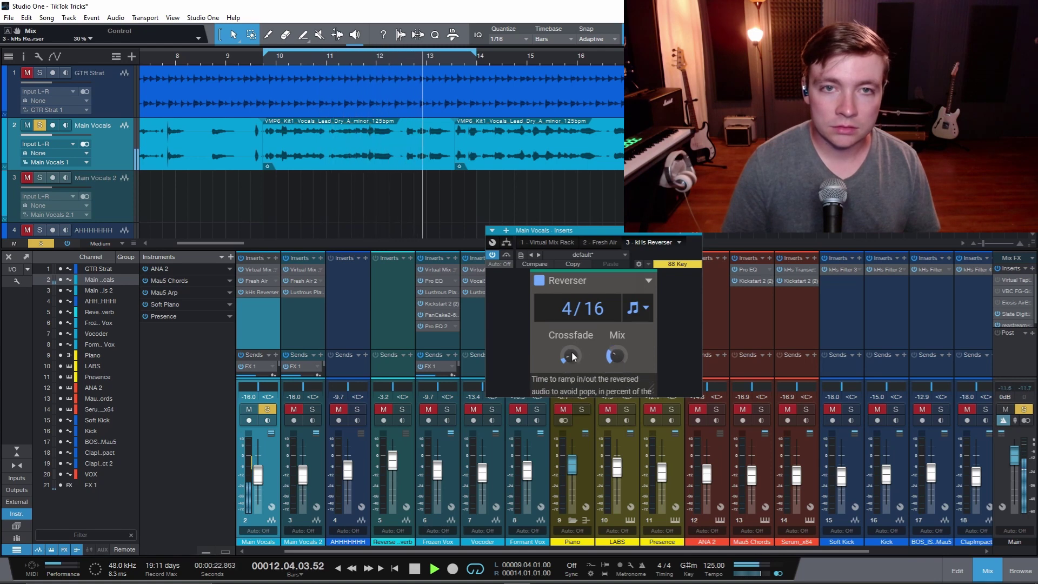
{"action": "key", "text": "space"}
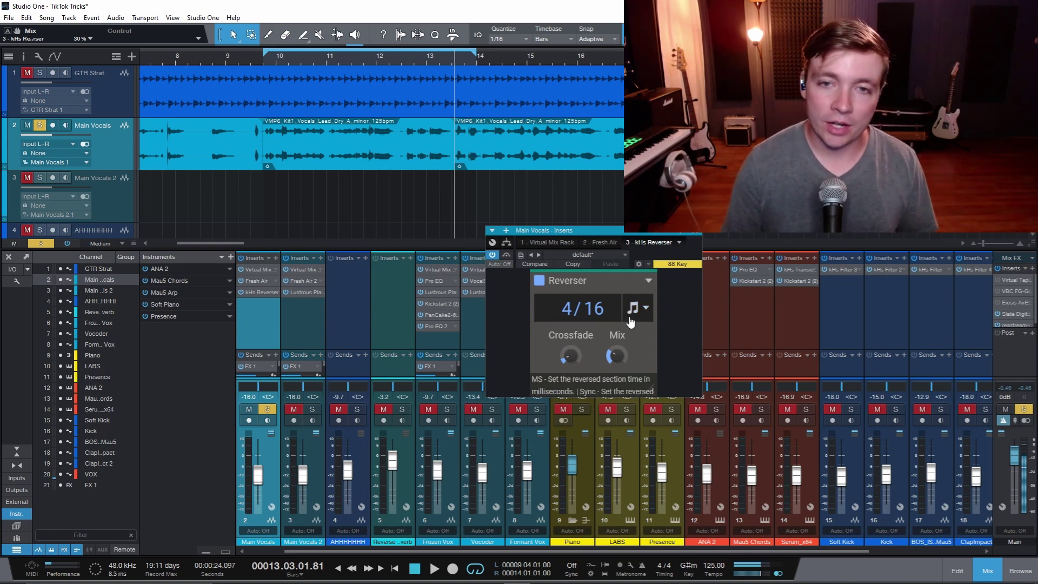
{"action": "left_click", "coordinate": [695, 236]}
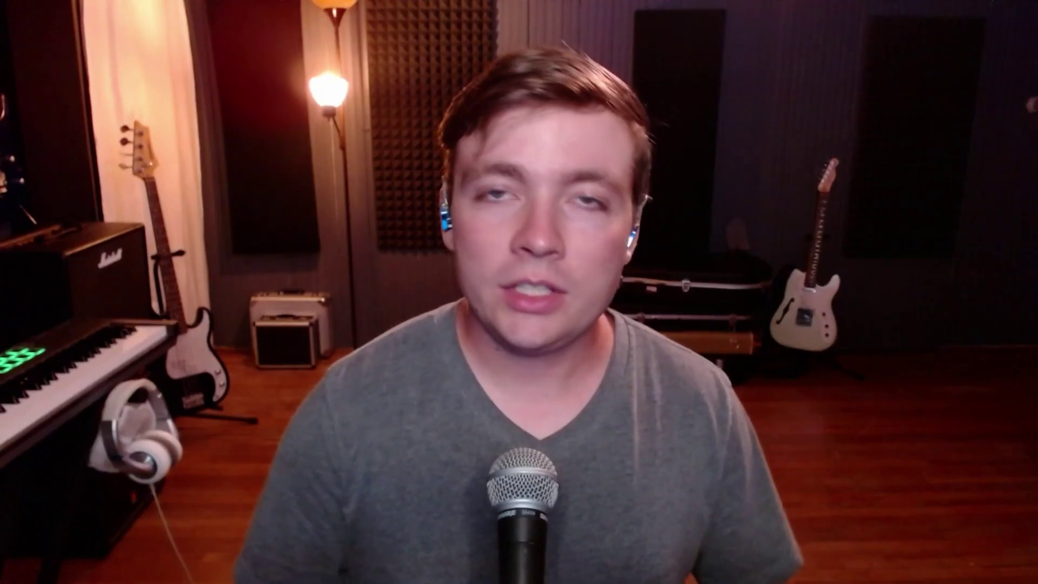